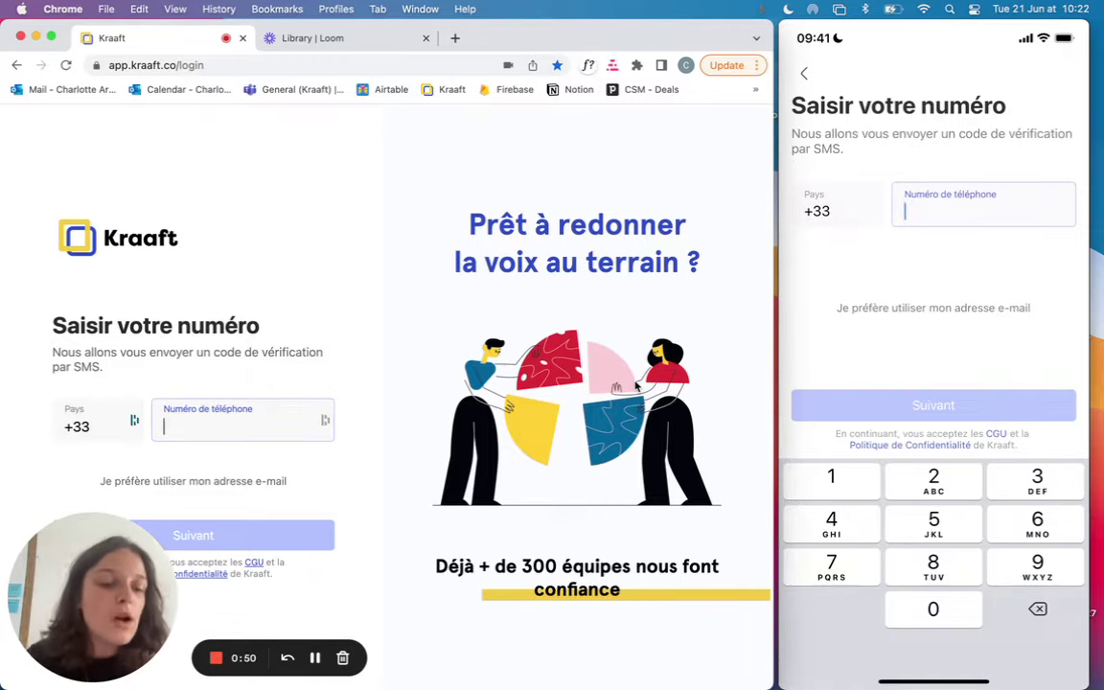
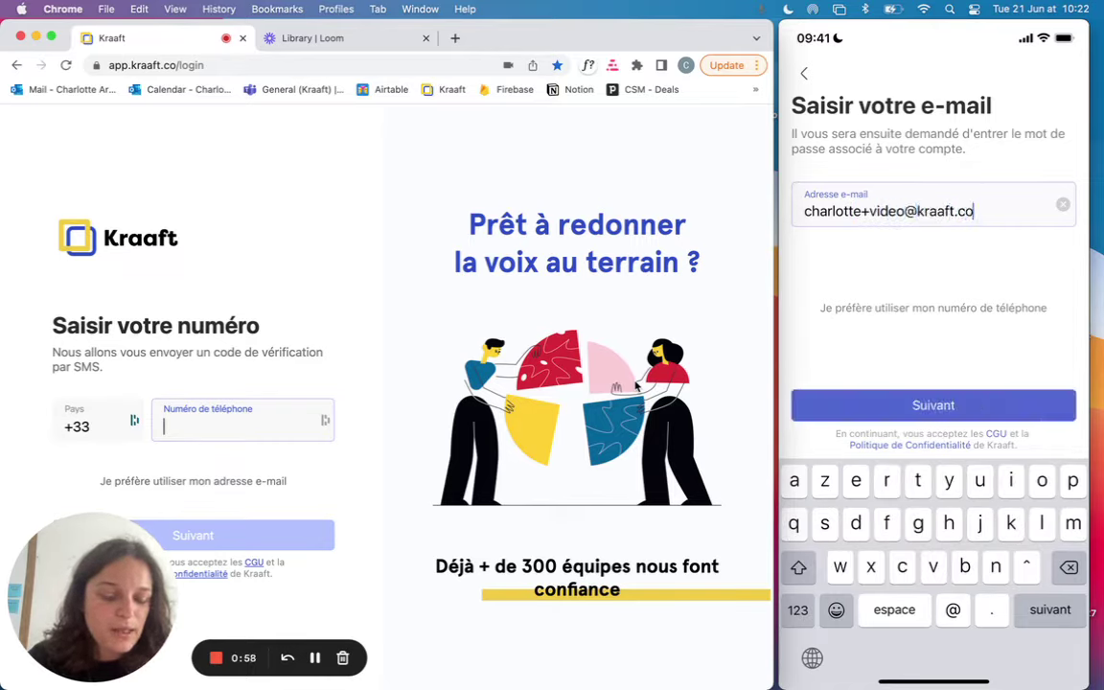
Enter the account e-mail on Kraaft's iOS sign-in screen and submit it
key("Return")
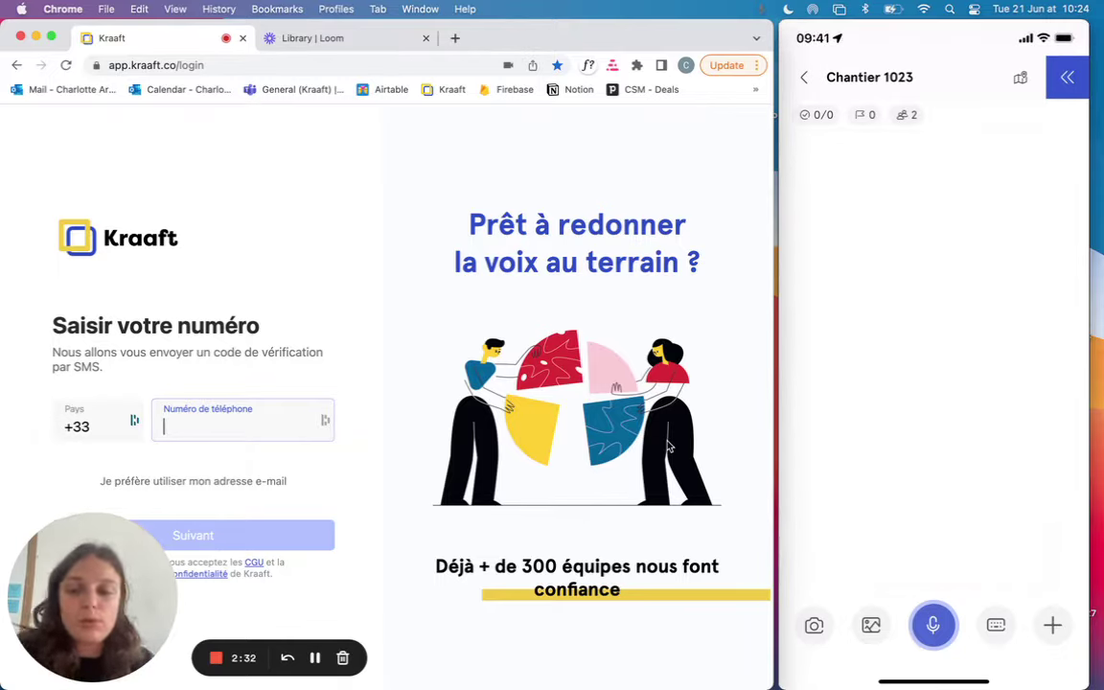
Turn up the screen brightness
key("XF86MonBrightnessUp")
key("XF86MonBrightnessUp")
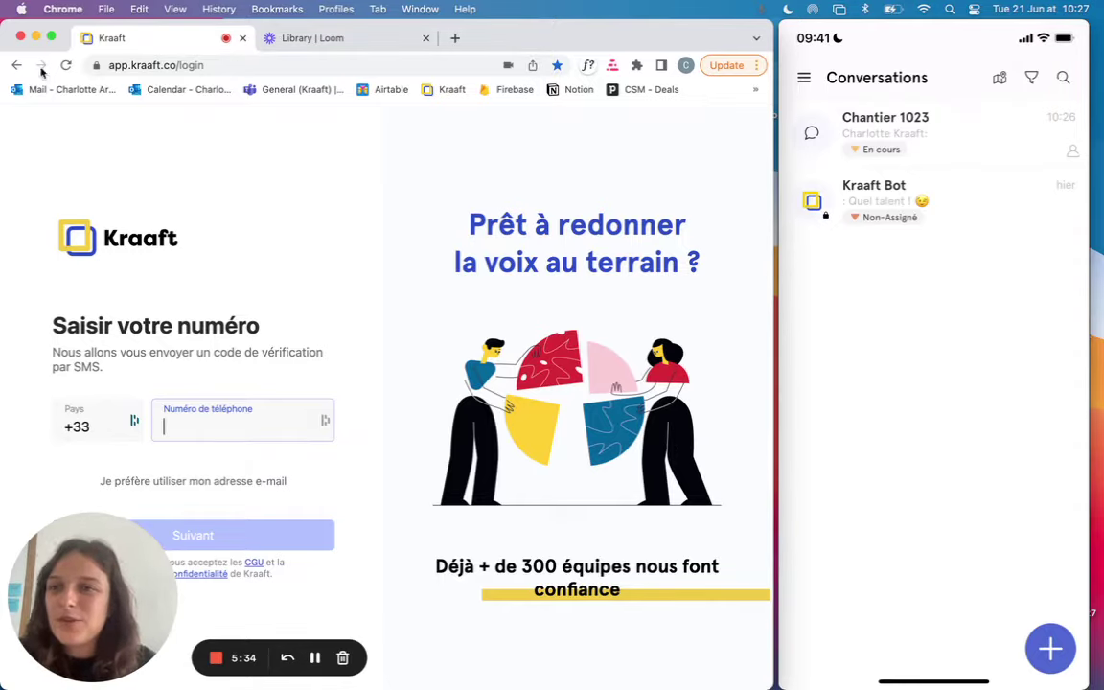
Maximize Chrome and switch Kraaft's web login to e-mail sign-in
left_click(51, 37)
left_click_drag(167, 527, 1008, 331)
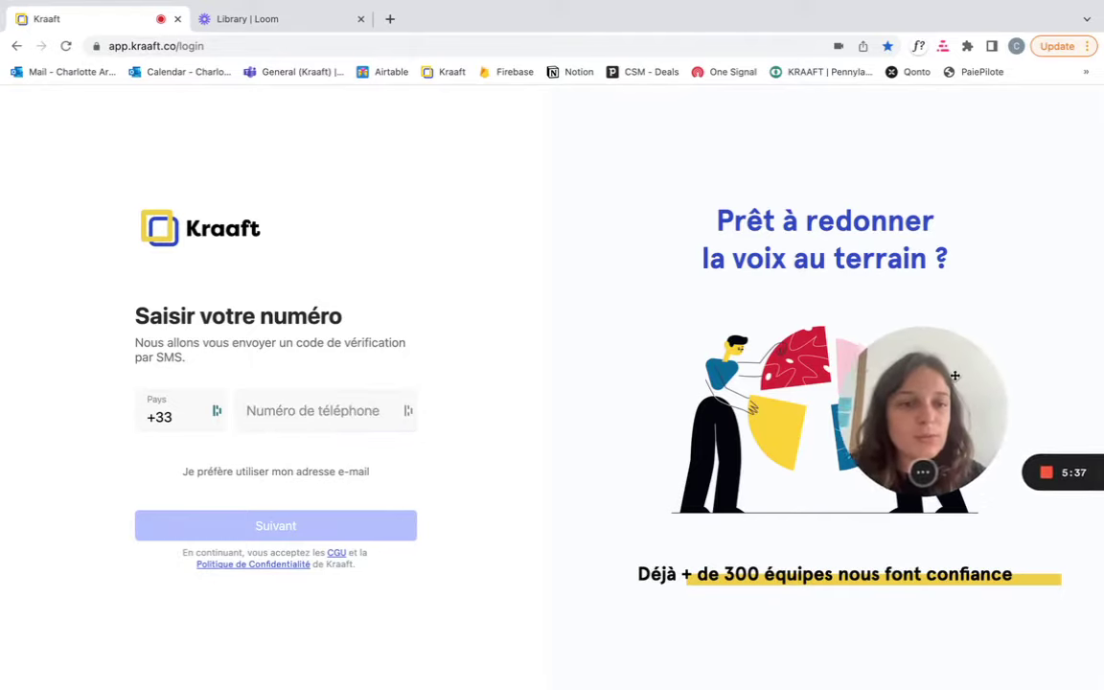
left_click(242, 471)
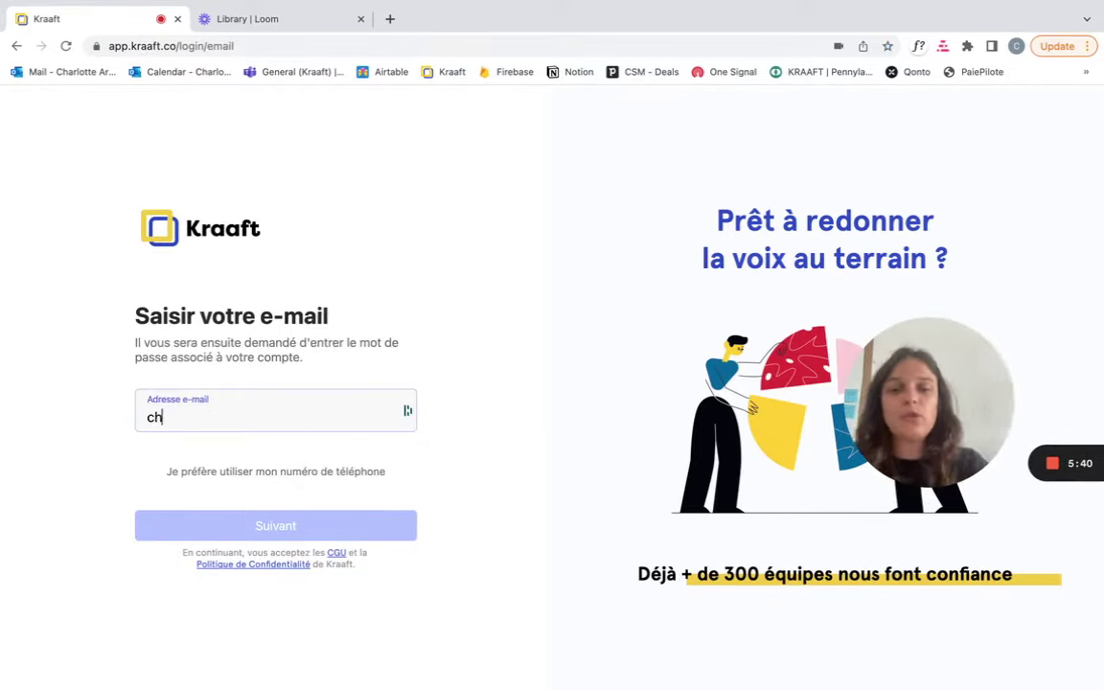
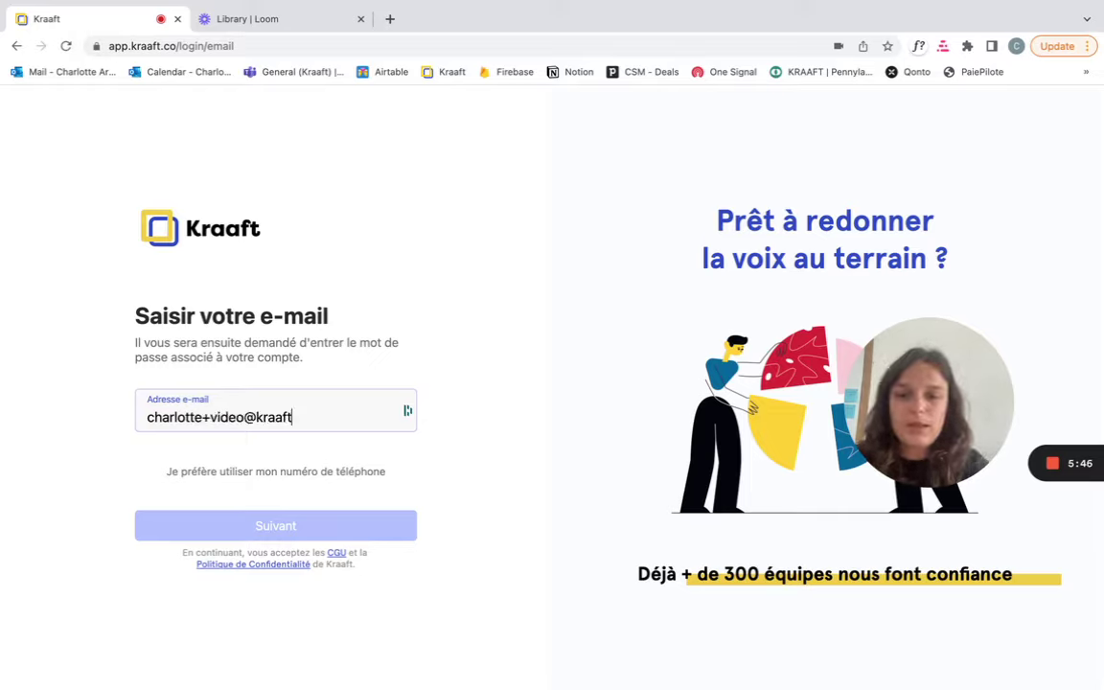
Enter the account e-mail, fixing a typo, and submit it
key("Return")
Enter the account password to sign in and bring up the Chantier 1023 conversation
type("*************")
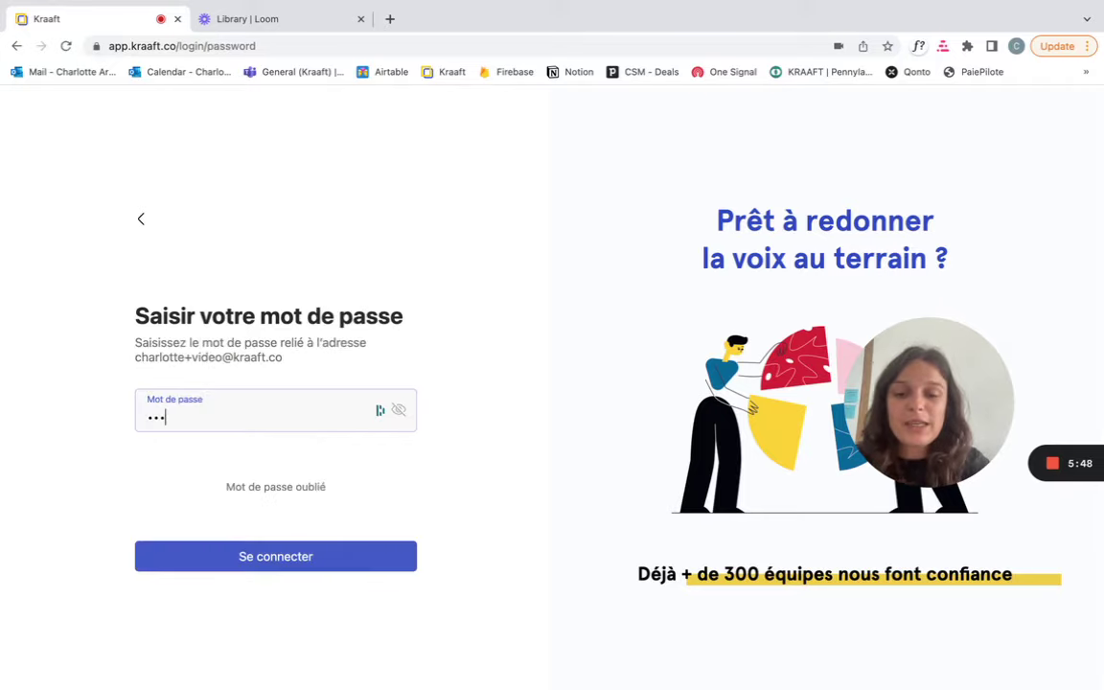
key("Return")
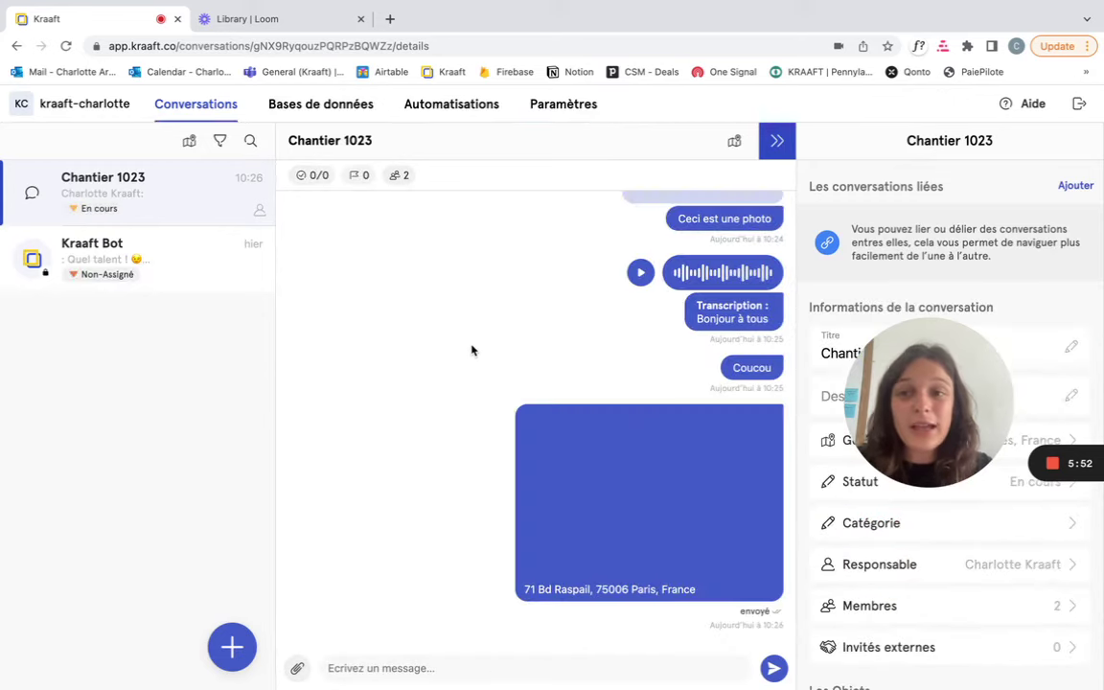
left_click_drag(971, 384, 107, 612)
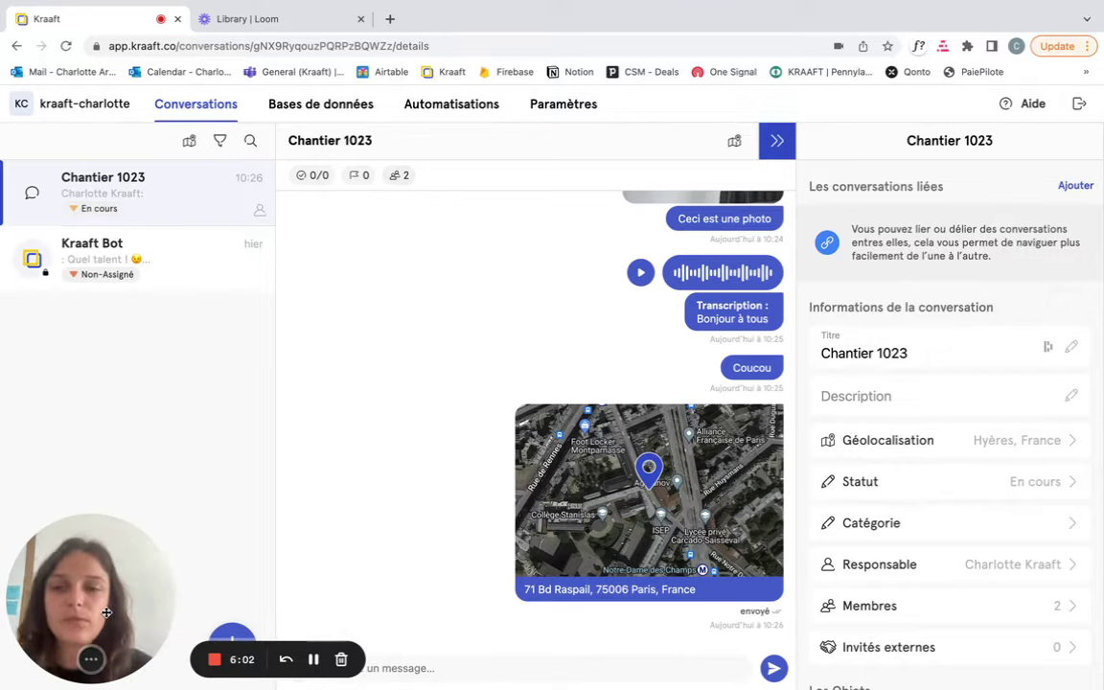
left_click_drag(107, 612, 885, 512)
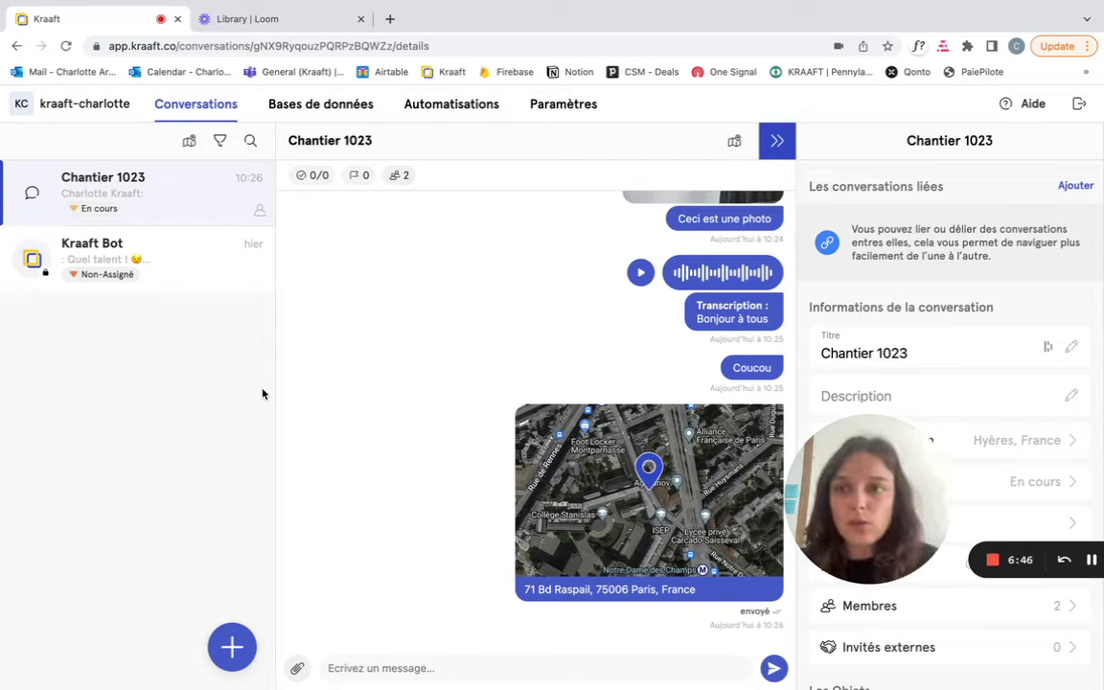
Create the conversation 'Chantier 1028' with the second teammate added as a member
left_click(232, 657)
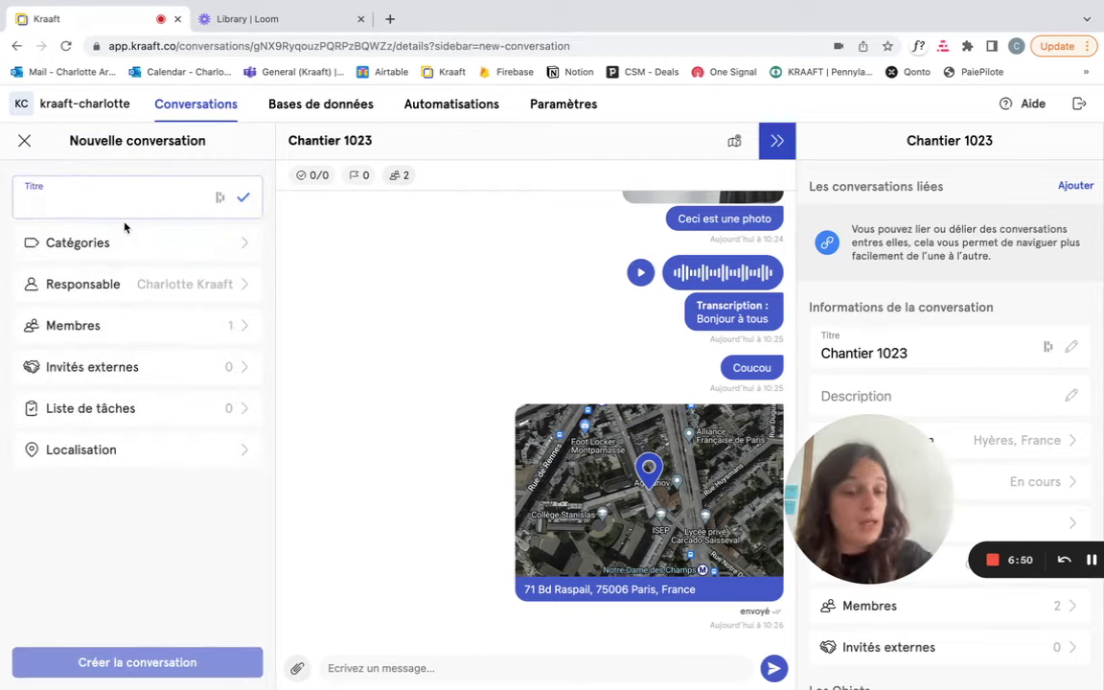
type("C")
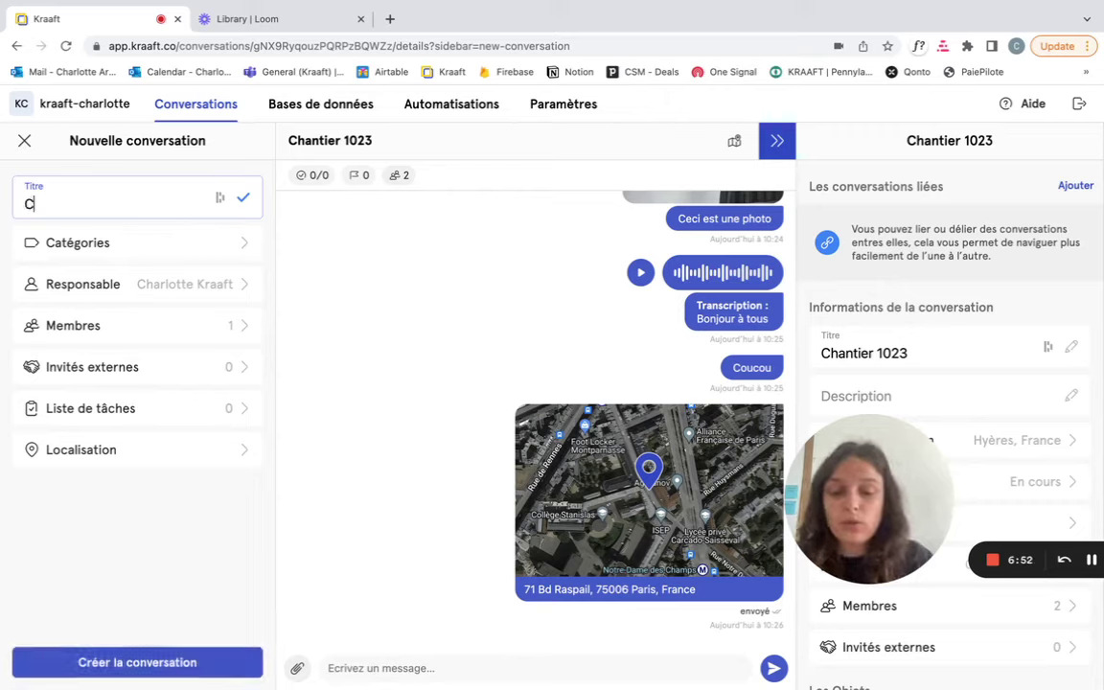
type("hantier")
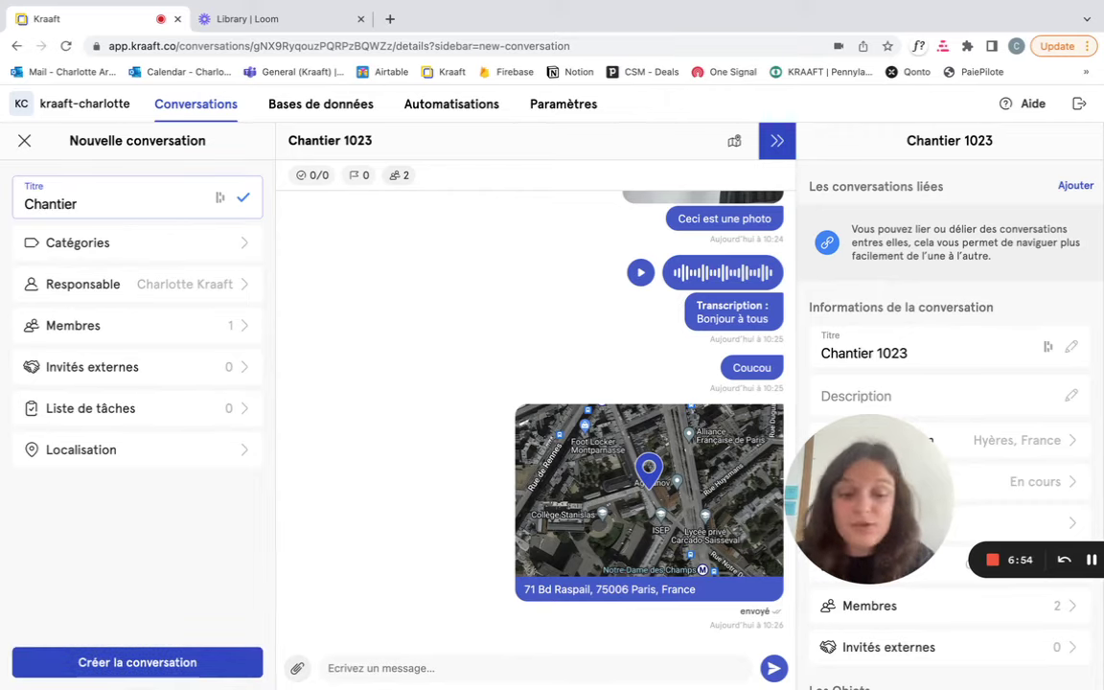
type(" 1028")
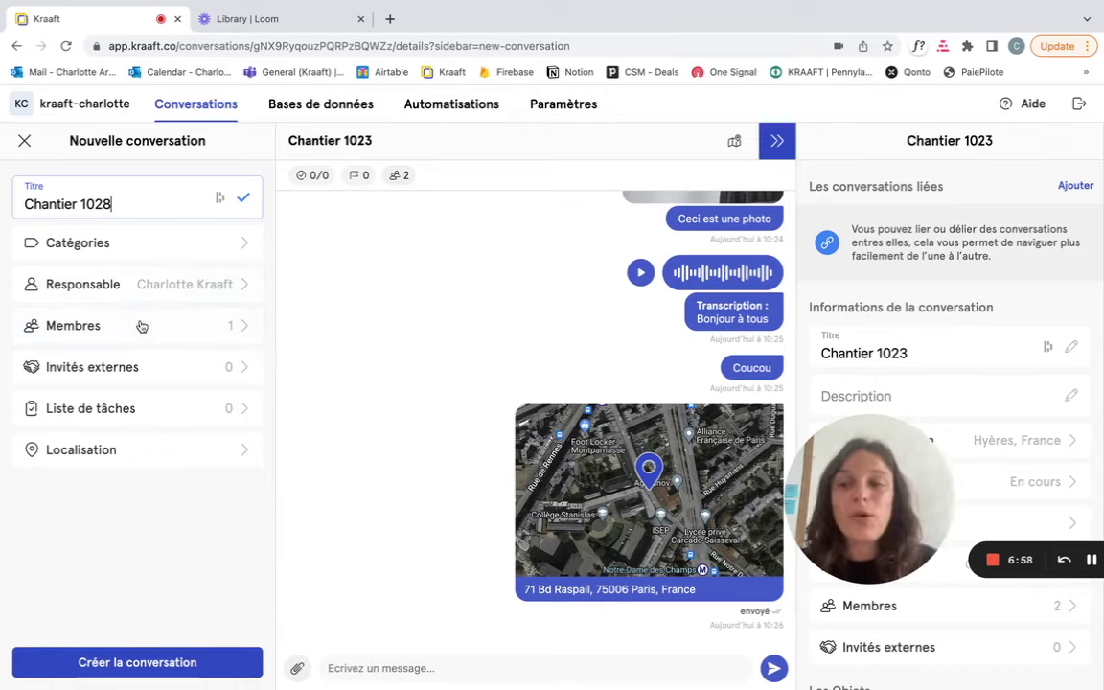
left_click(141, 325)
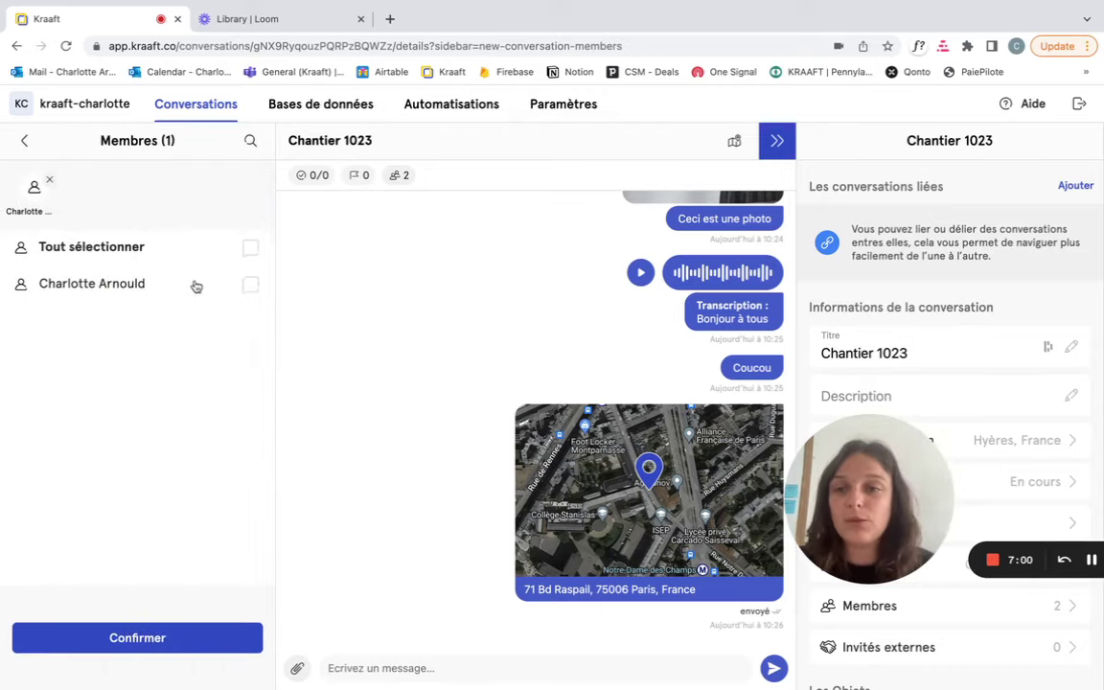
left_click(195, 286)
left_click(169, 637)
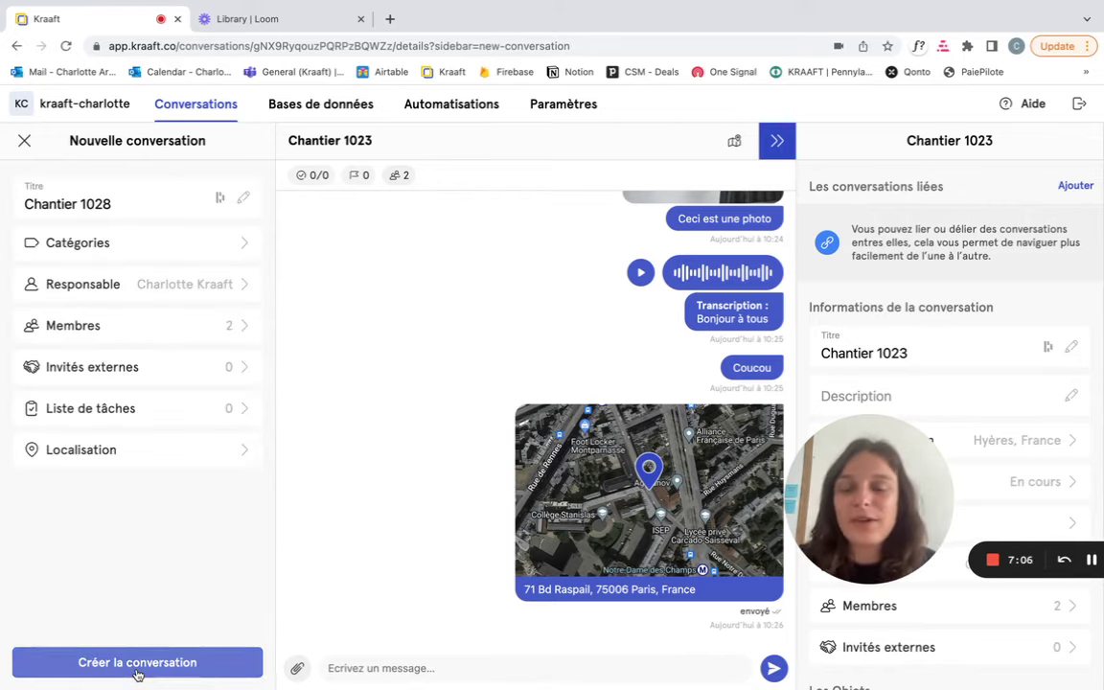
left_click(137, 664)
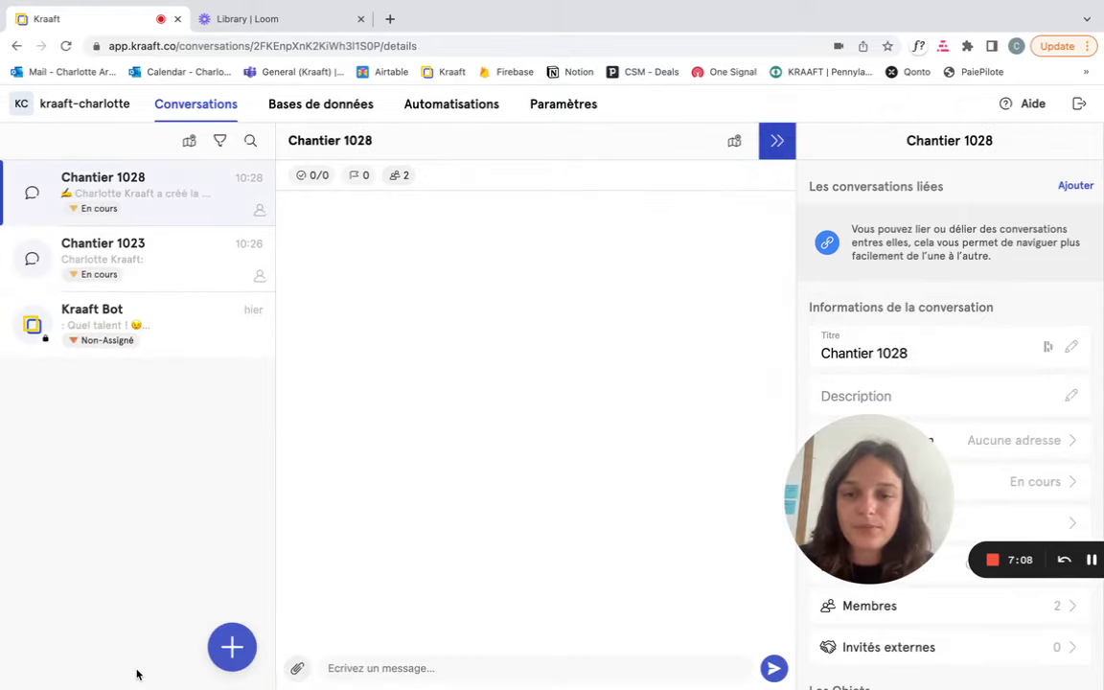
Send the message 'Coucou' in Chantier 1028
mouse_move(397, 671)
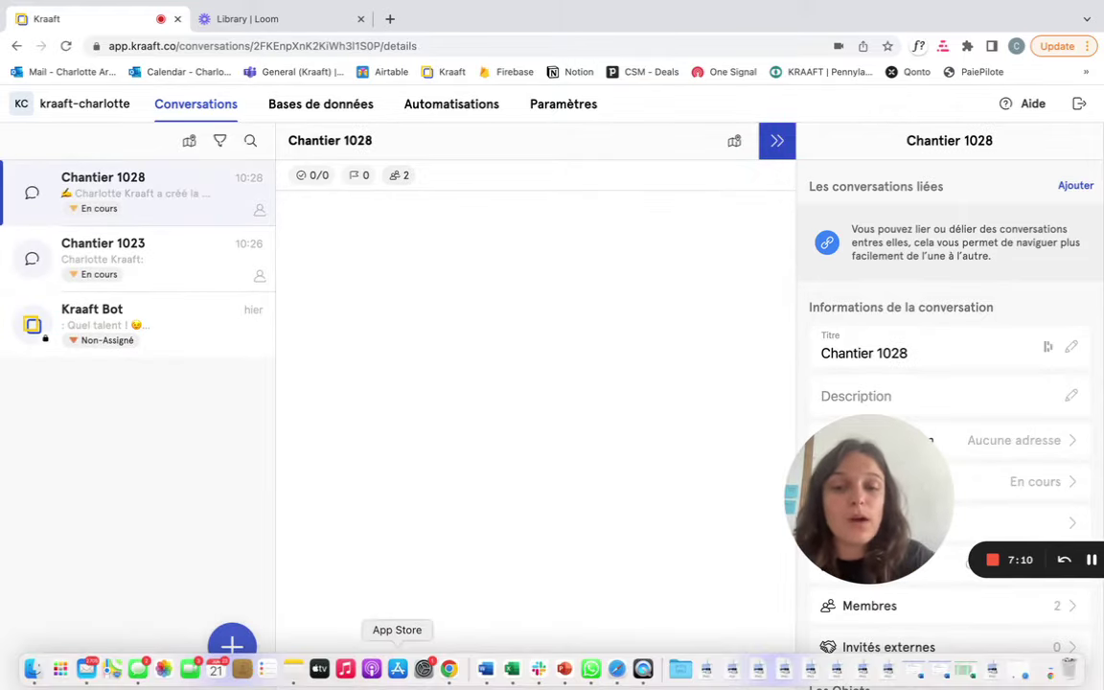
type("Coucou")
key("Return")
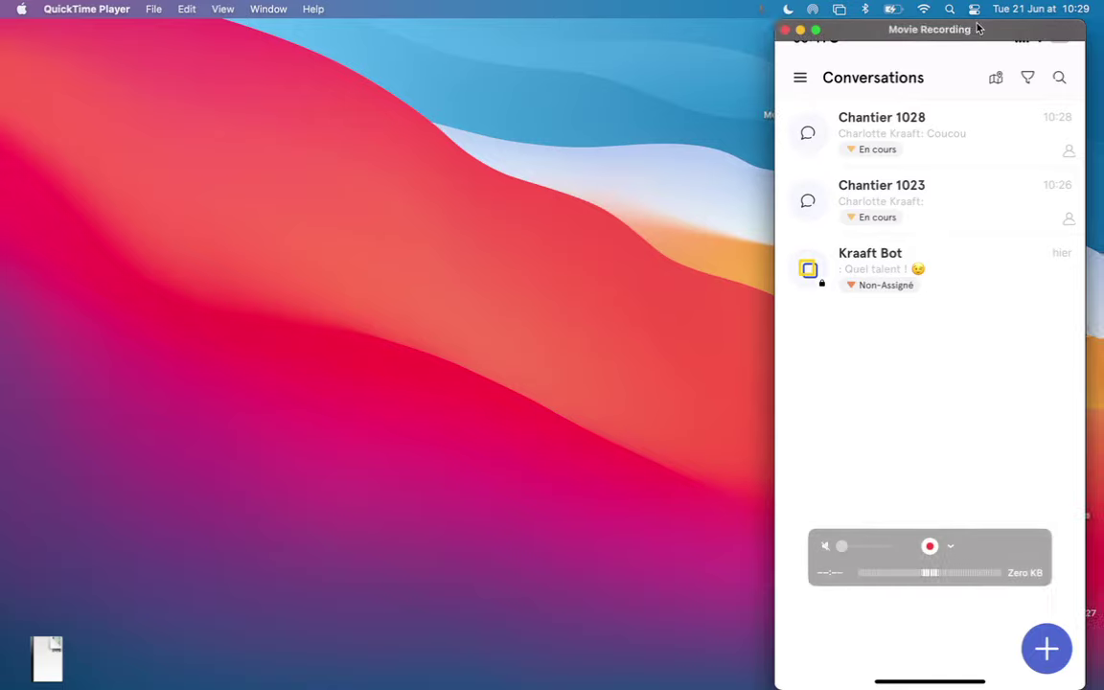
Move the phone mirroring window left and drop a desktop screenshot into the Chantier 1028 chat
left_click_drag(977, 29, 164, 173)
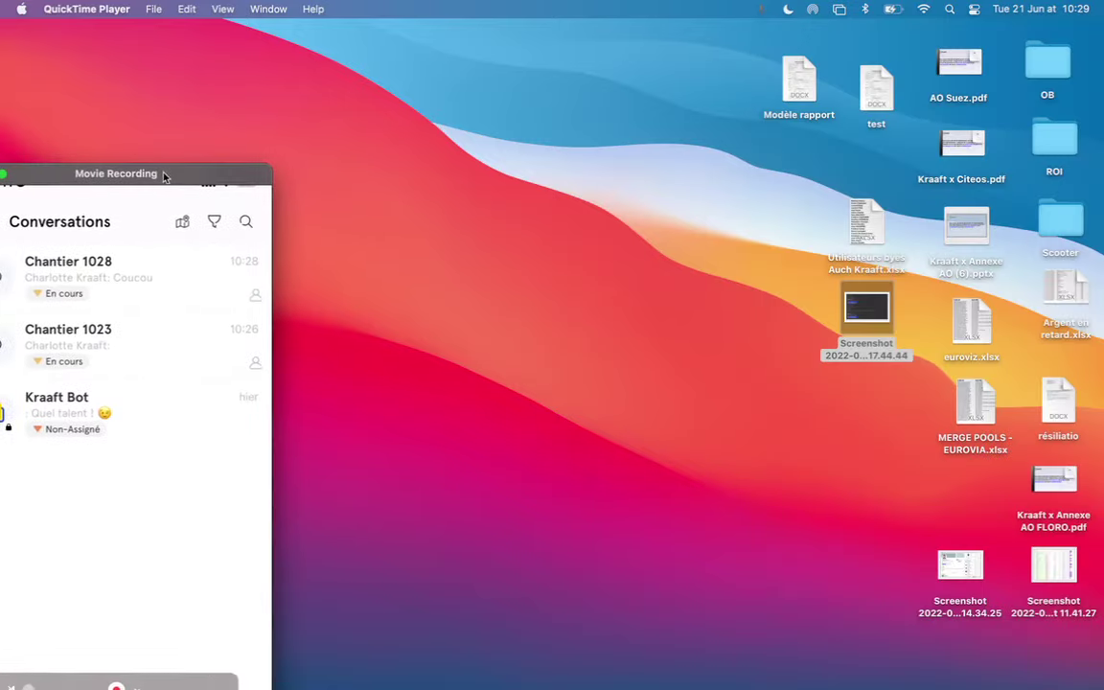
left_click_drag(858, 310, 551, 440)
key("ctrl+Right")
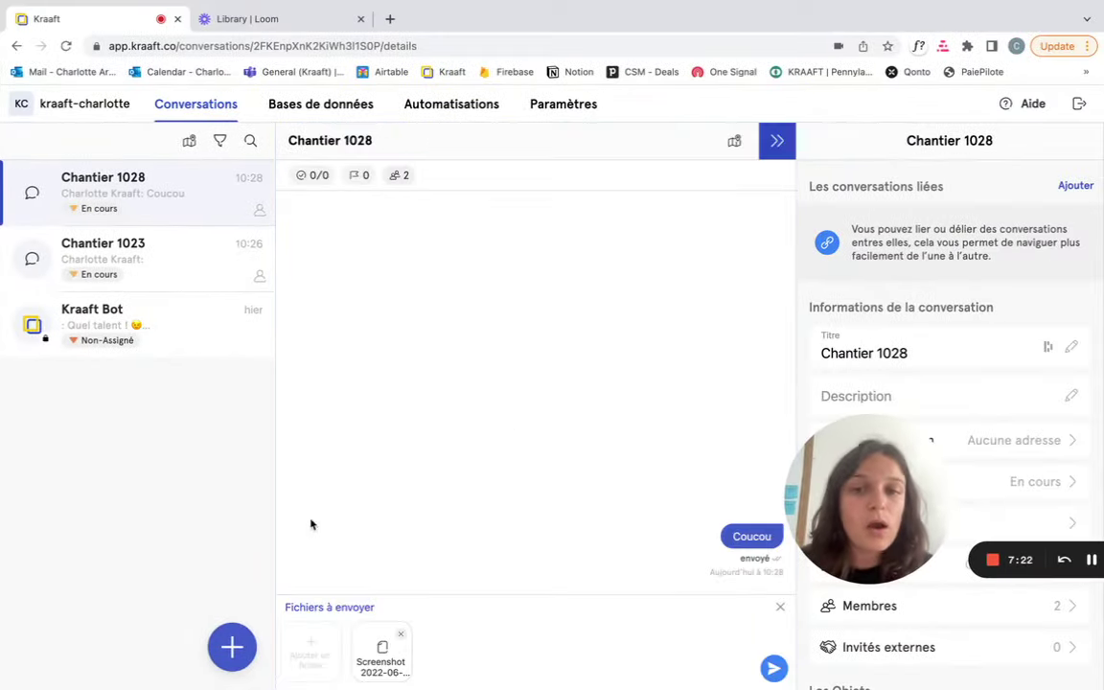
Remove the queued screenshot and cancel the file picker without attaching anything
left_click(781, 607)
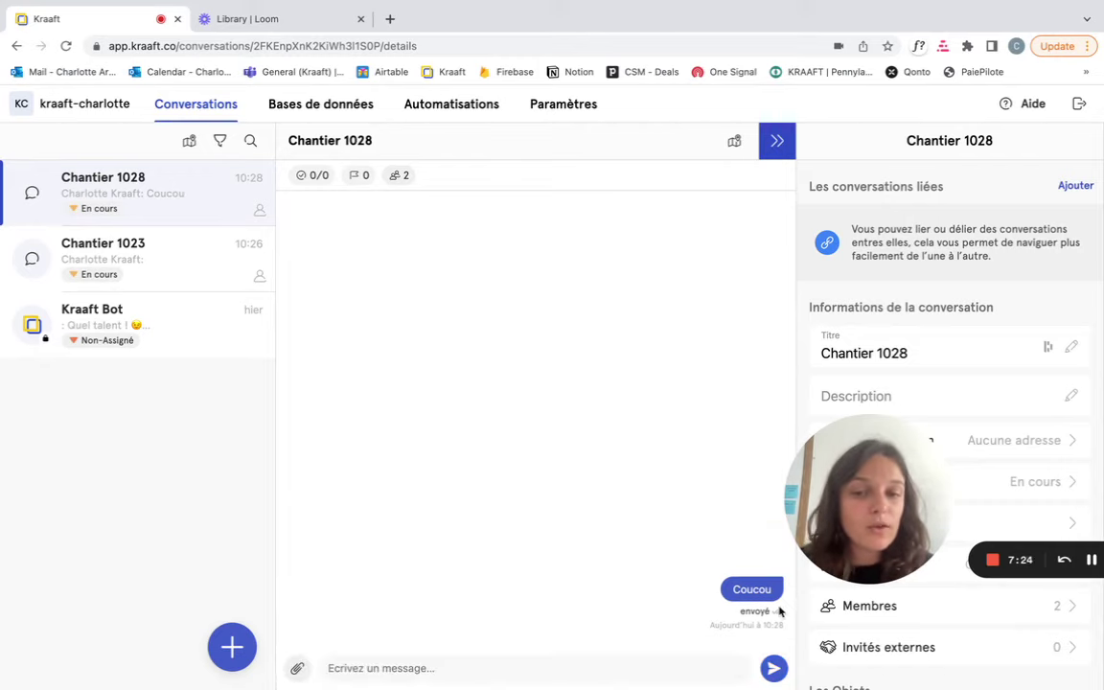
left_click(297, 671)
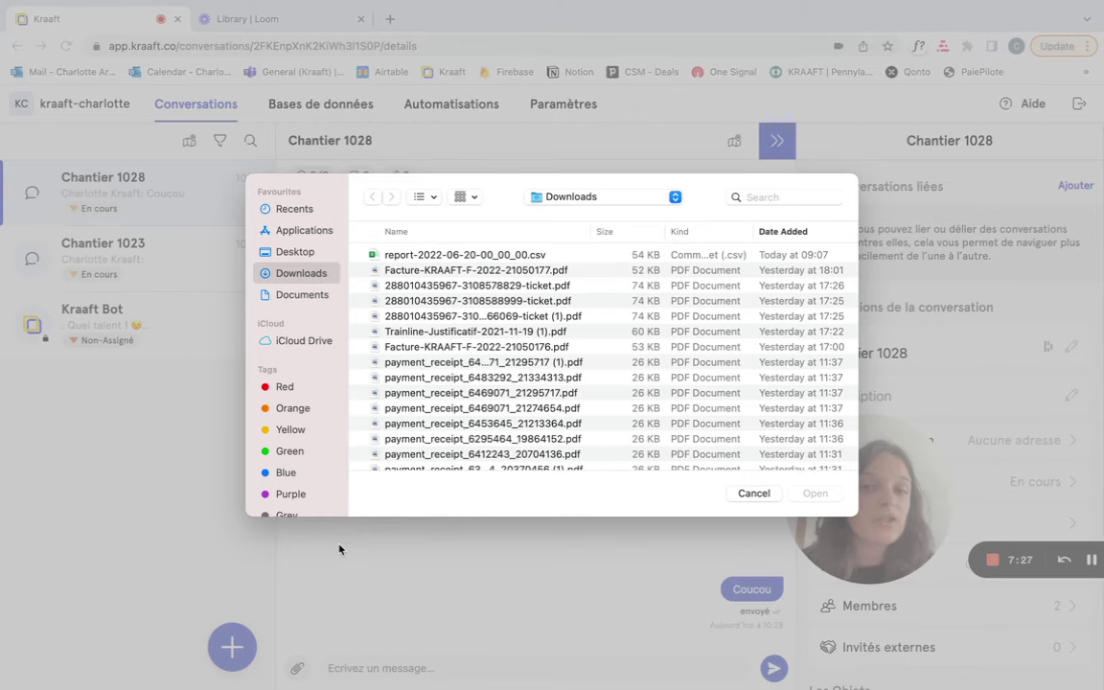
left_click(743, 493)
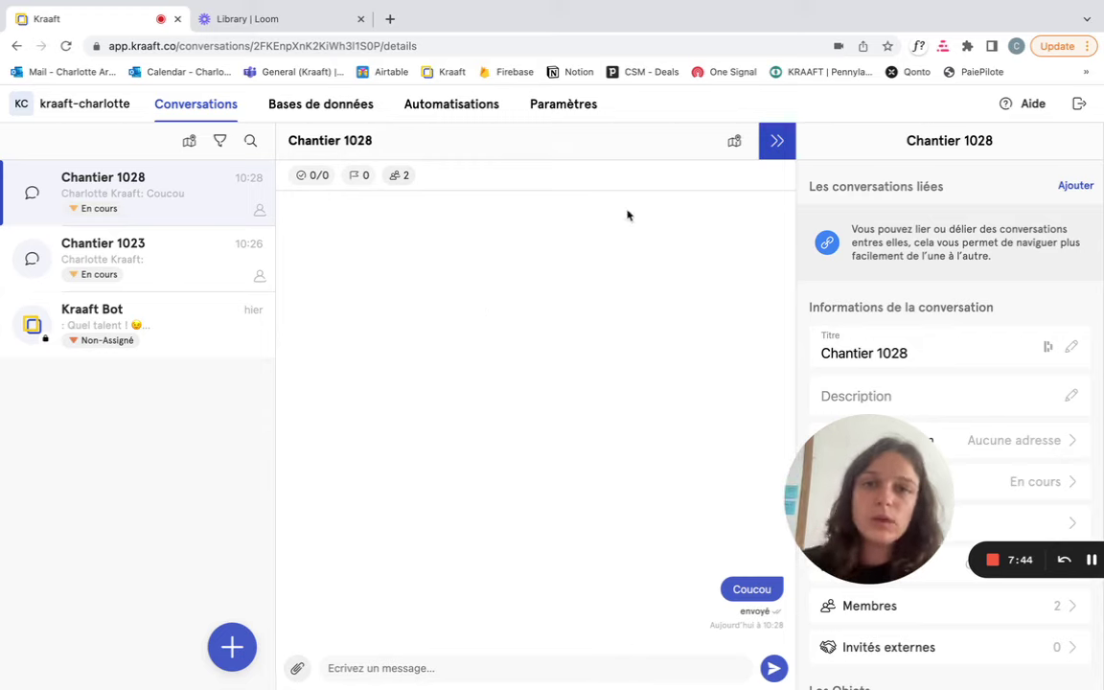
Go to the Paramètres members page and show the 'Inviter des collaborateurs' invite link
left_click(562, 105)
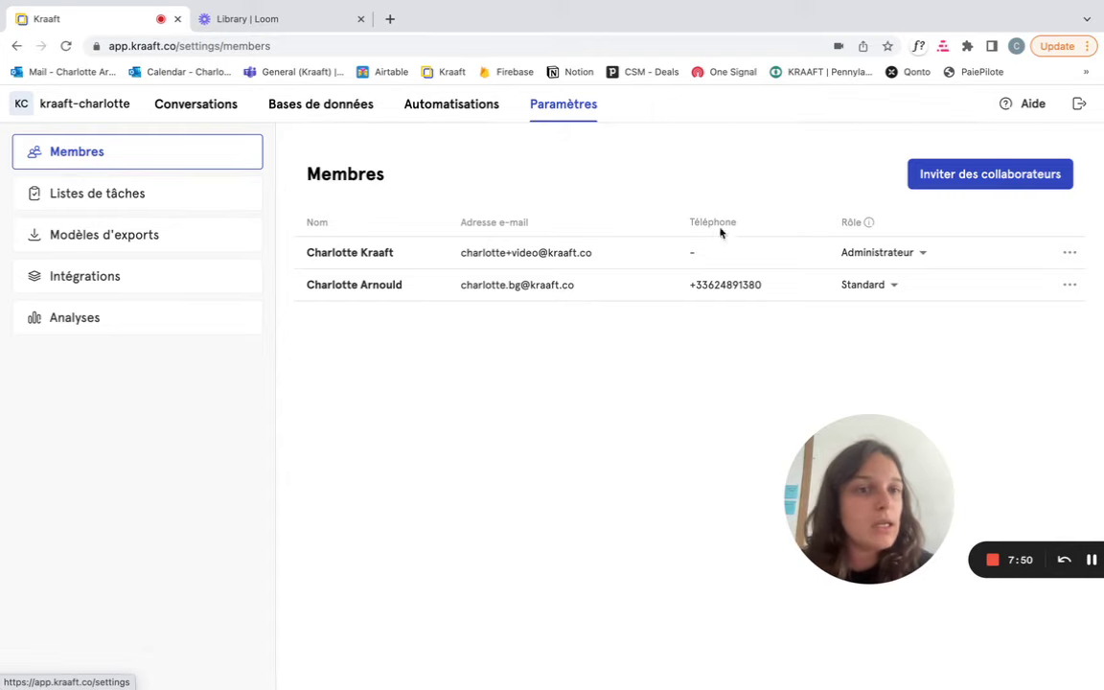
left_click(945, 188)
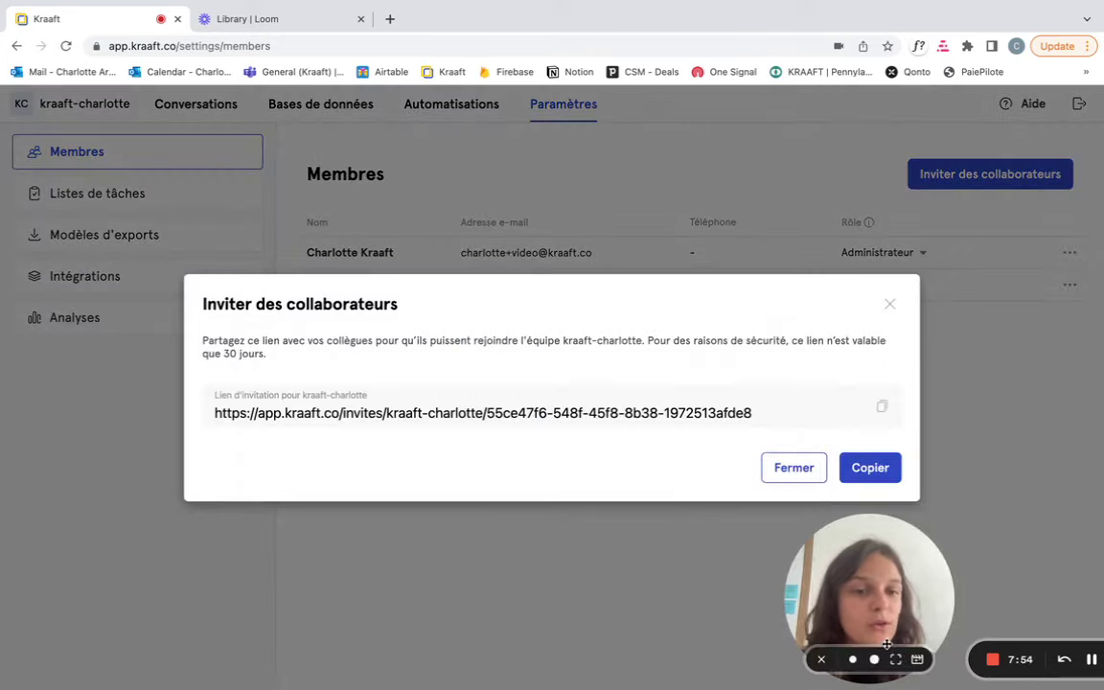
Copy the 30-day team invitation link and close the invitation dialog
left_click(882, 407)
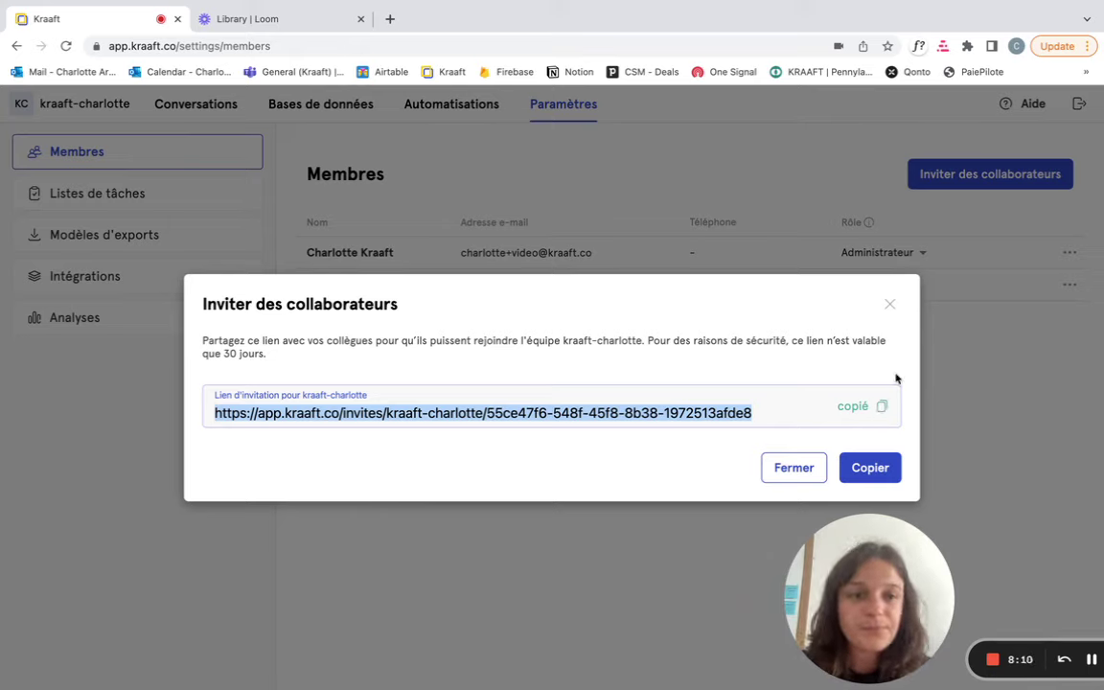
left_click(890, 306)
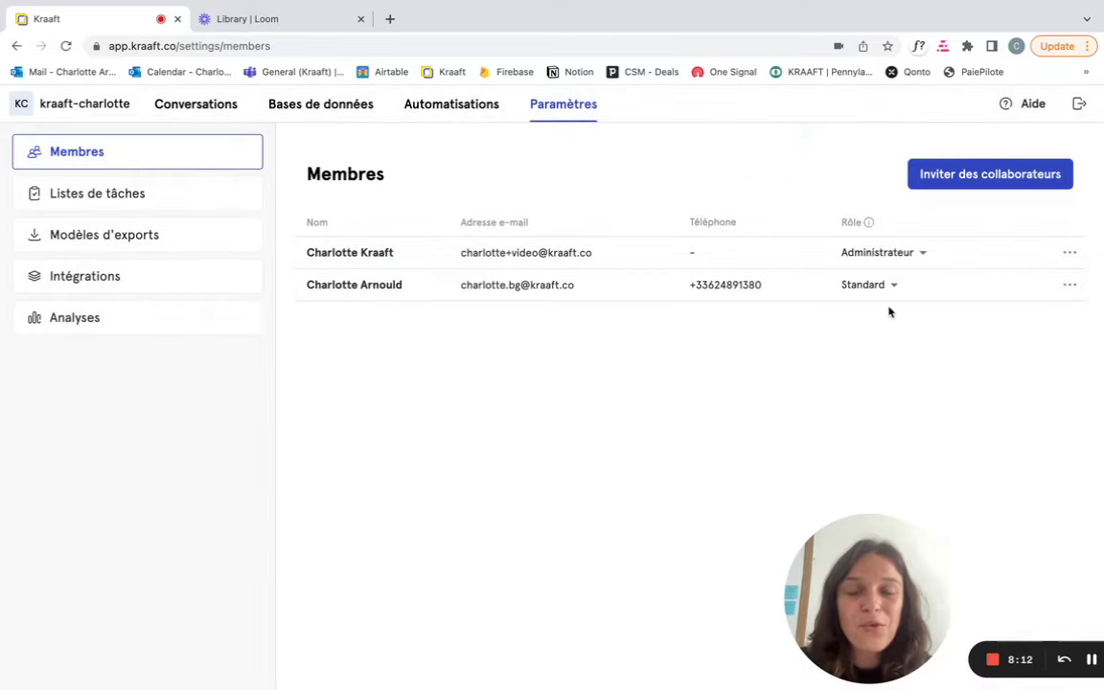